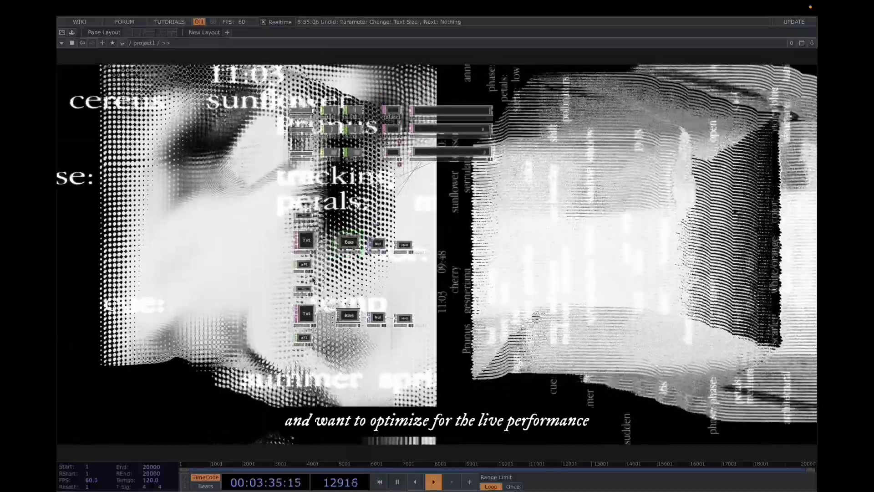
Step: Examine the existing network of operators and its layered visual output
{"action": "scroll", "coordinate": [313, 280], "scroll_direction": "up", "scroll_amount": 2}
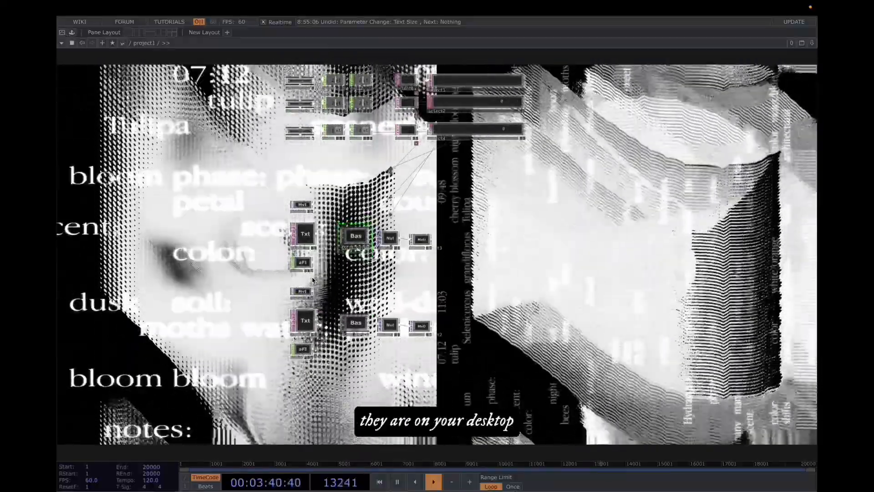
{"action": "scroll", "coordinate": [368, 285], "scroll_direction": "up", "scroll_amount": 2}
{"action": "left_click_drag", "start_coordinate": [369, 285], "coordinate": [358, 359]}
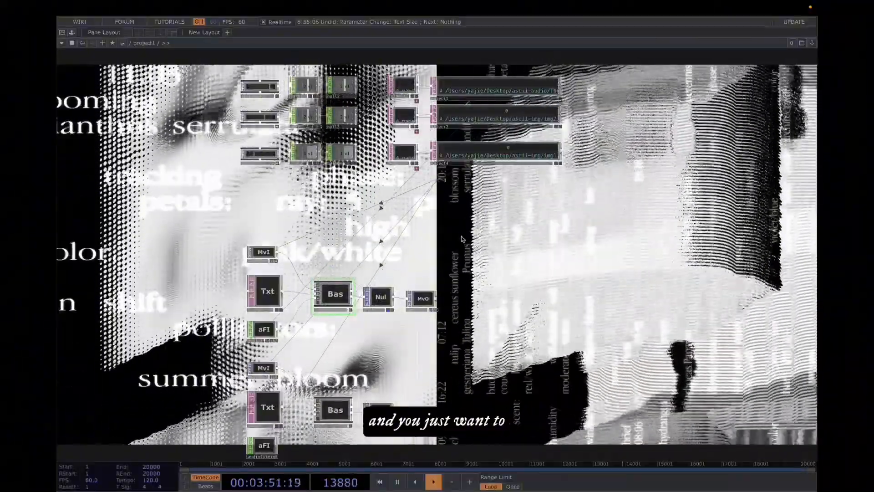
{"action": "left_click_drag", "start_coordinate": [457, 234], "coordinate": [436, 220]}
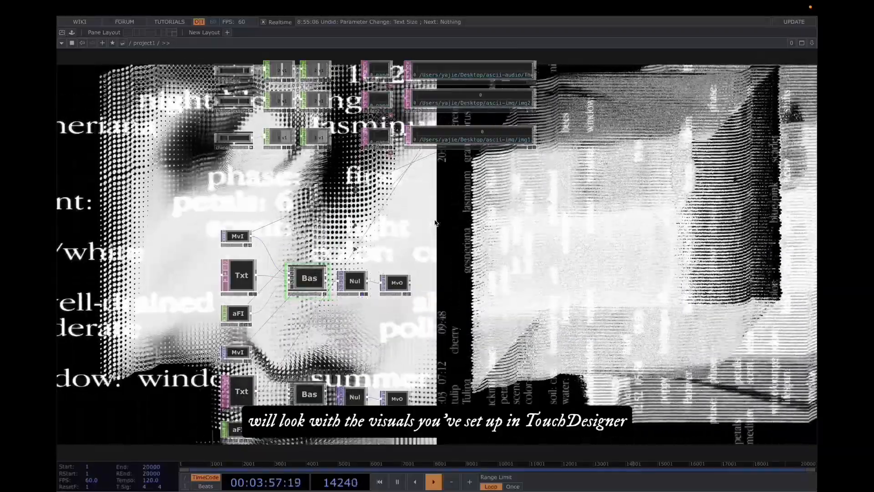
{"action": "left_click_drag", "start_coordinate": [433, 250], "coordinate": [432, 240]}
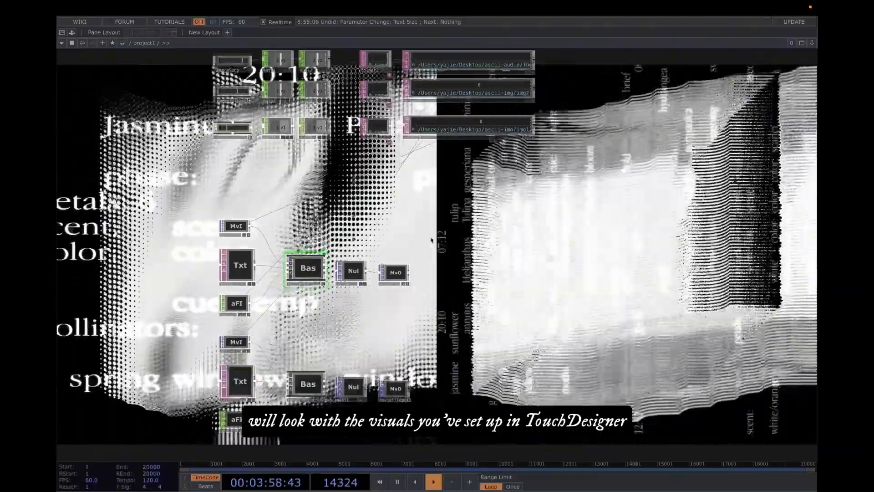
{"action": "scroll", "coordinate": [431, 240], "scroll_direction": "down", "scroll_amount": 1}
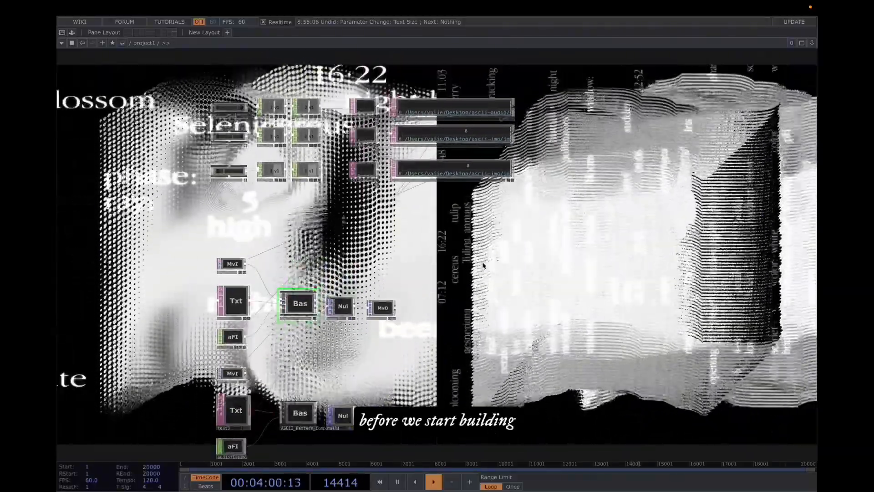
Step: Pause playback and open the ascii-img and ascii-audio folders on the Desktop to review their files
{"action": "key", "text": "space"}
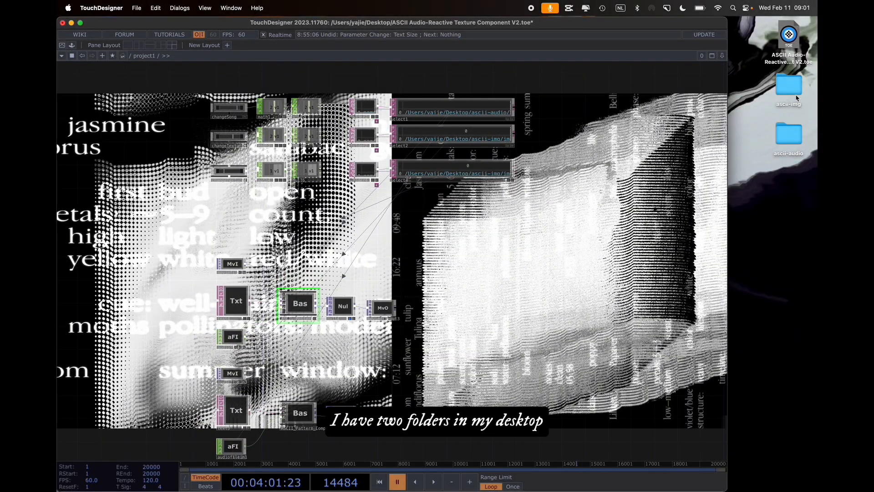
{"action": "double_click", "coordinate": [797, 92]}
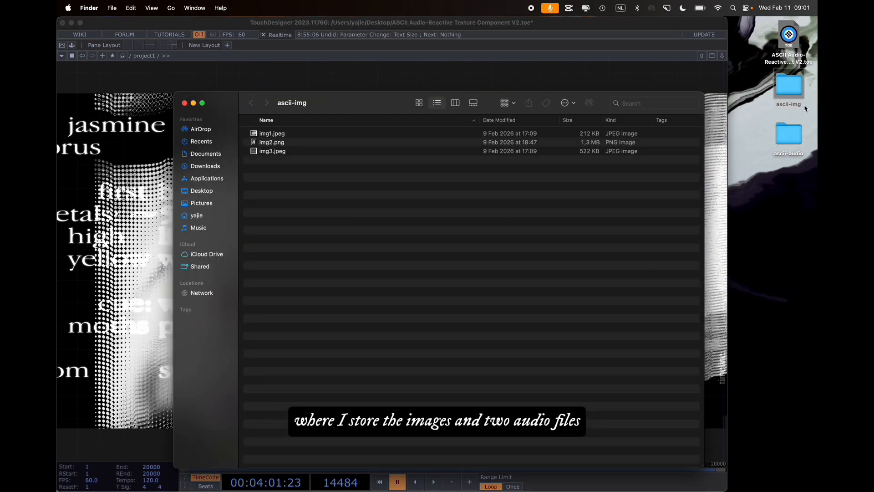
{"action": "double_click", "coordinate": [789, 135]}
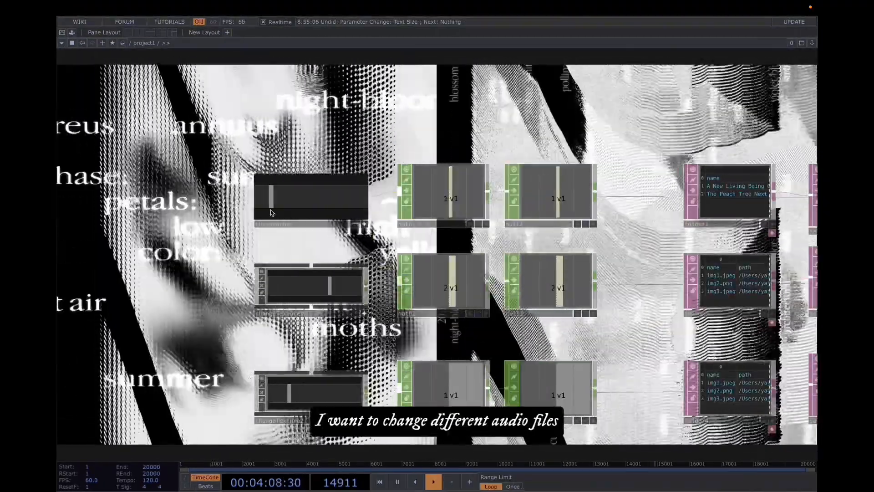
Step: Move the changeSong and changeTexture sliders to switch between the loaded songs and images
{"action": "mouse_move", "coordinate": [271, 209]}
{"action": "left_mouse_down"}
{"action": "mouse_move", "coordinate": [359, 211]}
{"action": "mouse_move", "coordinate": [273, 210]}
{"action": "left_mouse_up"}
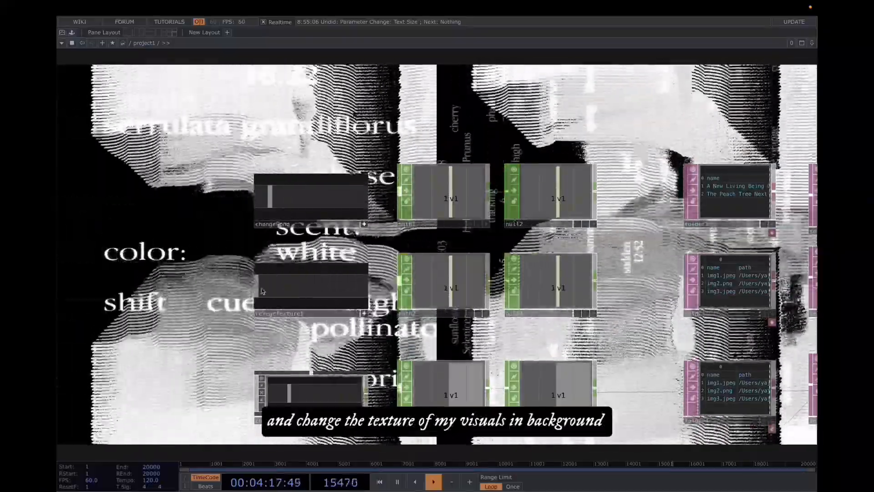
{"action": "left_click_drag", "start_coordinate": [317, 294], "coordinate": [268, 291]}
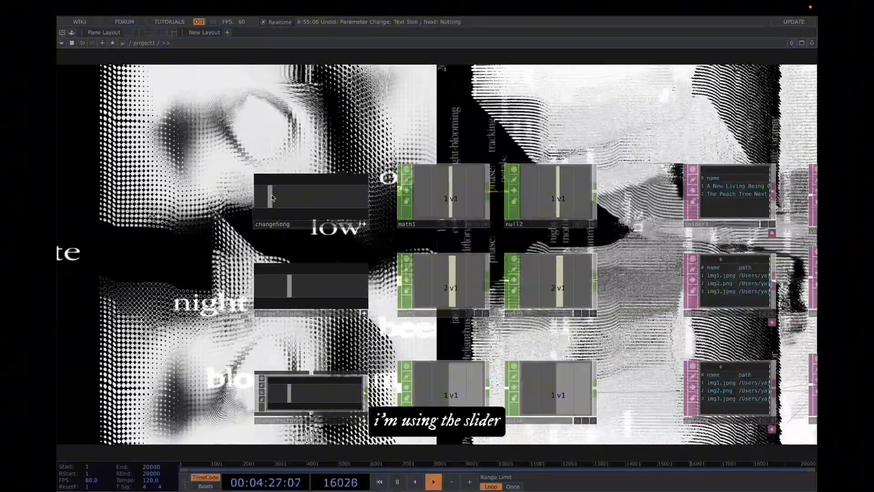
{"action": "left_click_drag", "start_coordinate": [272, 198], "coordinate": [293, 204]}
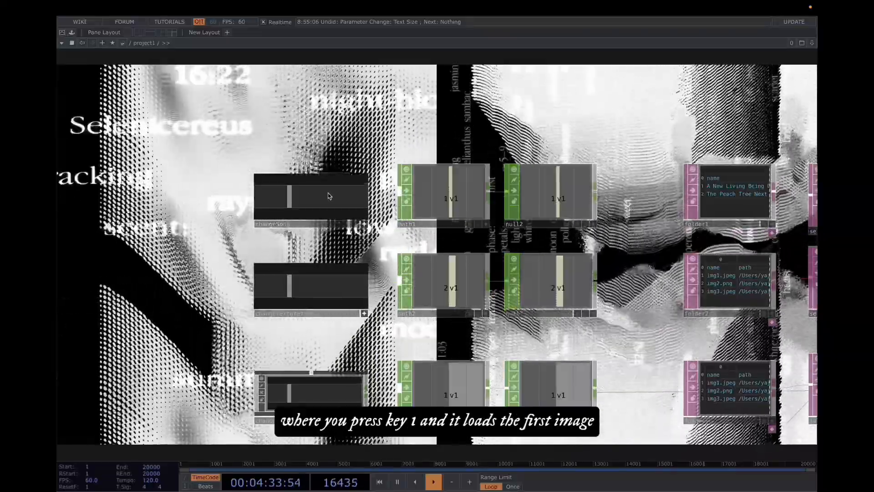
{"action": "left_click_drag", "start_coordinate": [292, 287], "coordinate": [267, 292]}
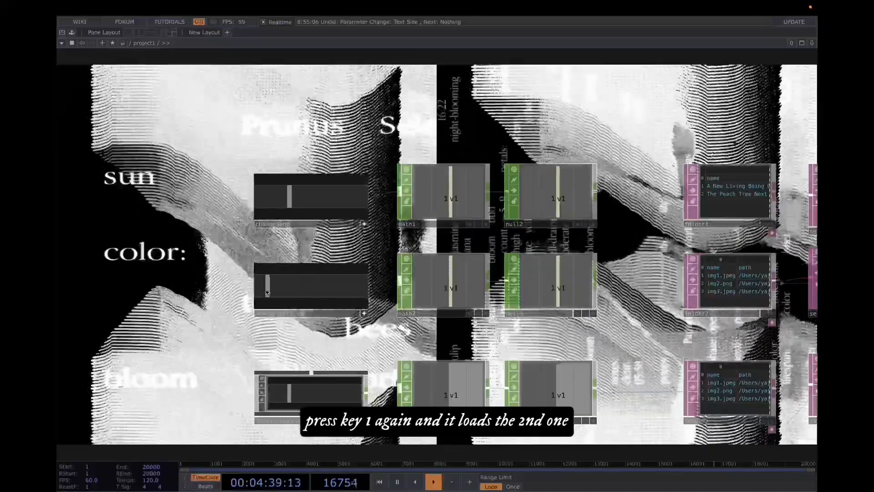
{"action": "left_click_drag", "start_coordinate": [339, 296], "coordinate": [305, 296]}
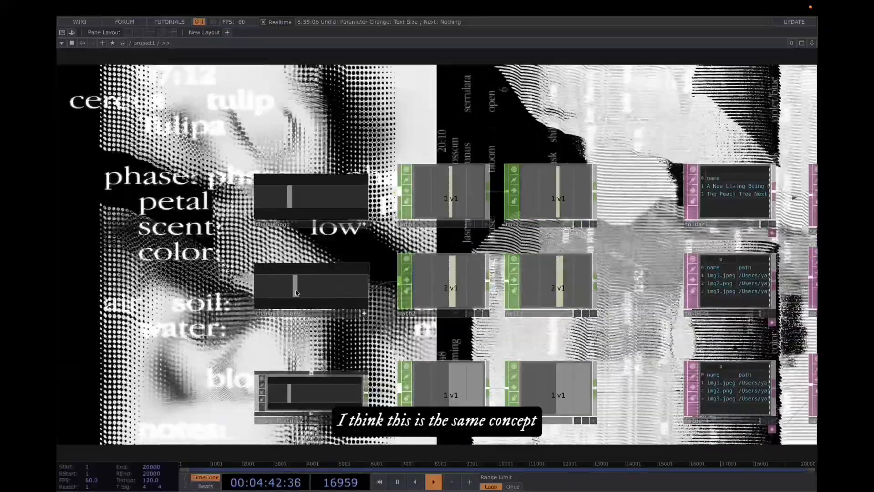
{"action": "mouse_move", "coordinate": [305, 296]}
{"action": "left_mouse_down"}
{"action": "mouse_move", "coordinate": [346, 295]}
{"action": "mouse_move", "coordinate": [289, 296]}
{"action": "left_mouse_up"}
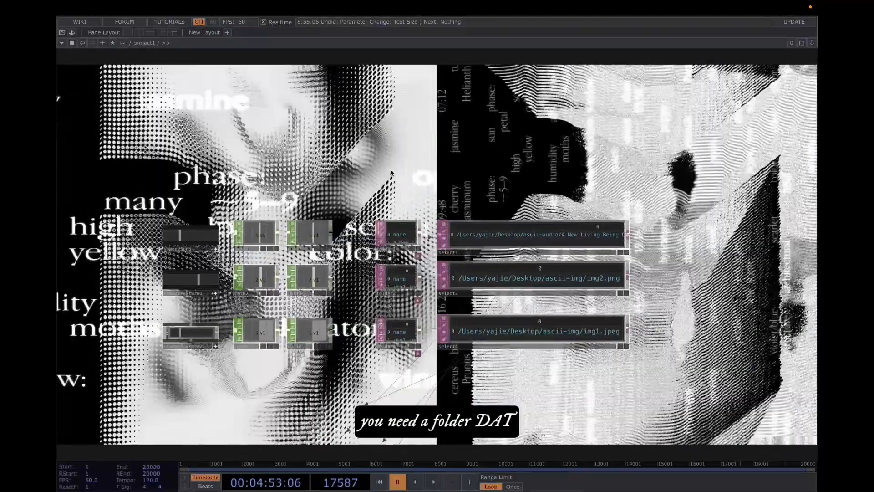
Step: Add a Folder DAT to the network
{"action": "key", "text": "Tab"}
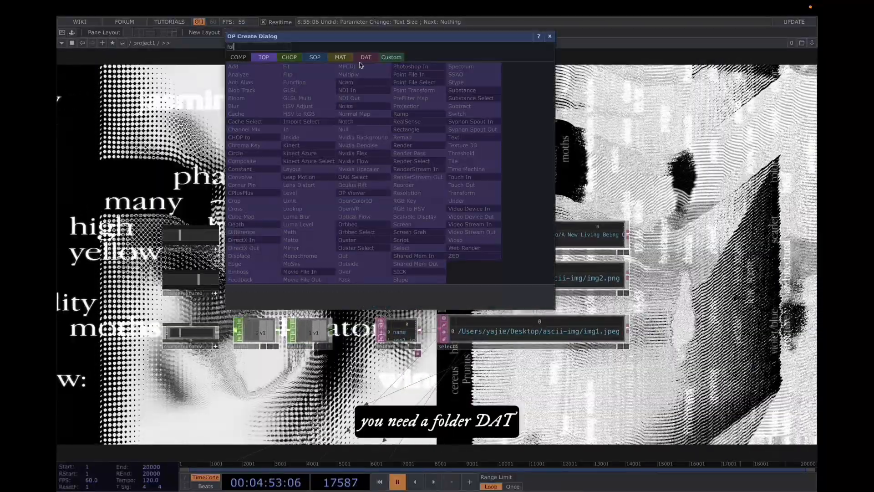
{"action": "left_click", "coordinate": [365, 57]}
{"action": "left_click", "coordinate": [248, 196]}
{"action": "left_click", "coordinate": [382, 187]}
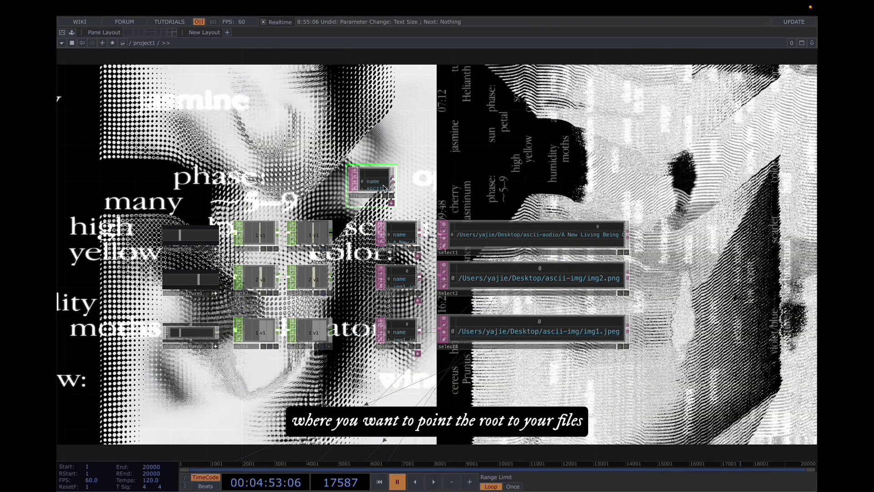
Step: Set the Folder DAT's root folder to the ascii-img folder on the Desktop
{"action": "key", "text": "p"}
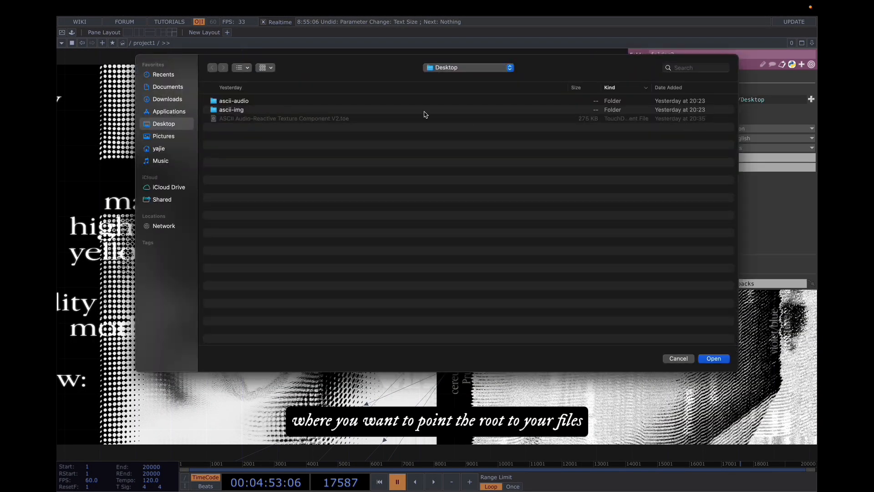
{"action": "left_click", "coordinate": [292, 104]}
{"action": "left_click", "coordinate": [285, 109]}
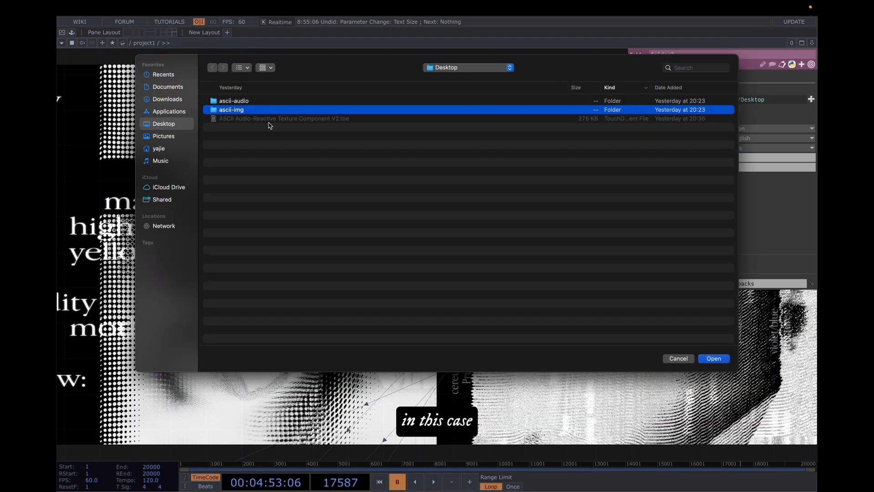
{"action": "left_click_drag", "start_coordinate": [308, 77], "coordinate": [419, 89]}
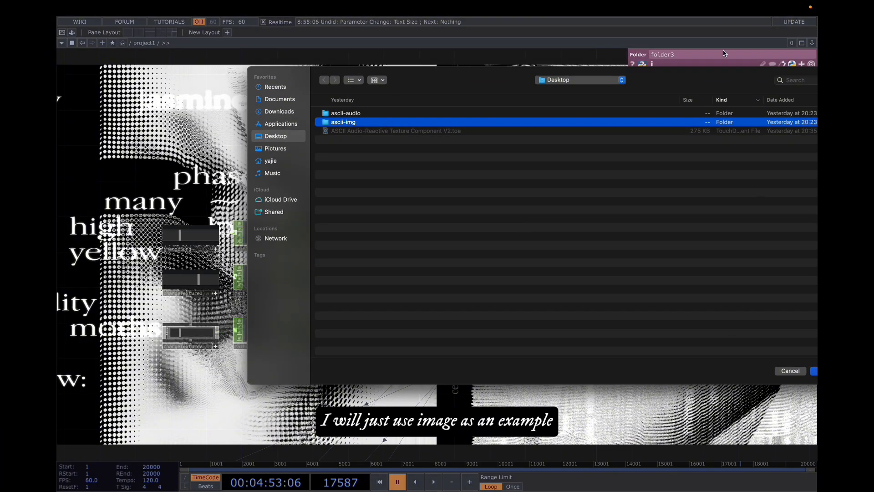
{"action": "left_click_drag", "start_coordinate": [701, 69], "coordinate": [587, 69]}
{"action": "left_click", "coordinate": [716, 372]}
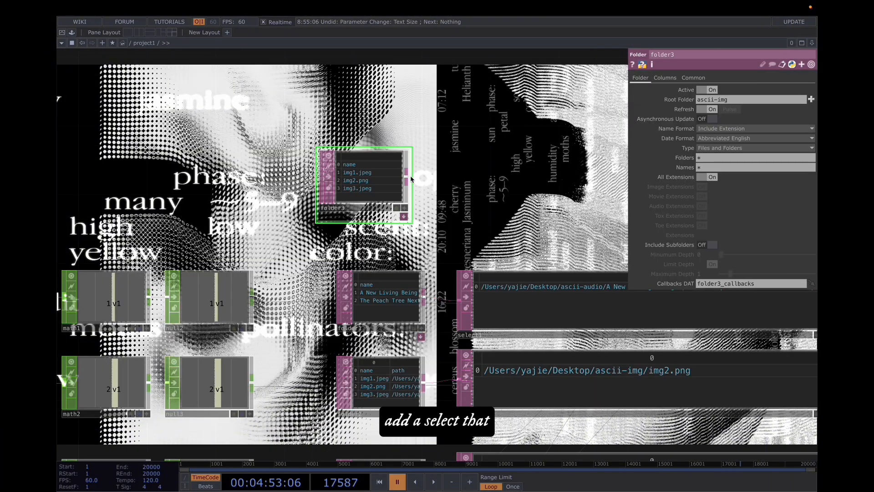
Step: Append a Select DAT to the Folder DAT's output
{"action": "right_click", "coordinate": [408, 179]}
{"action": "type", "text": "se"}
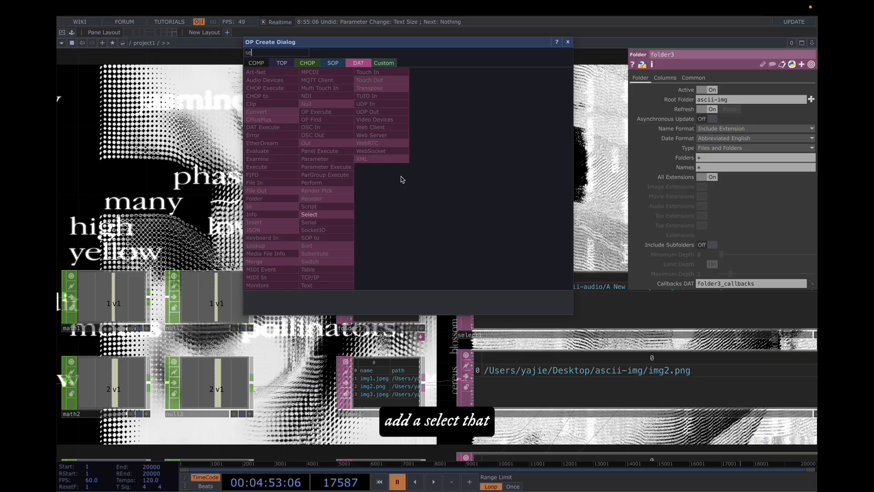
{"action": "left_click", "coordinate": [313, 214]}
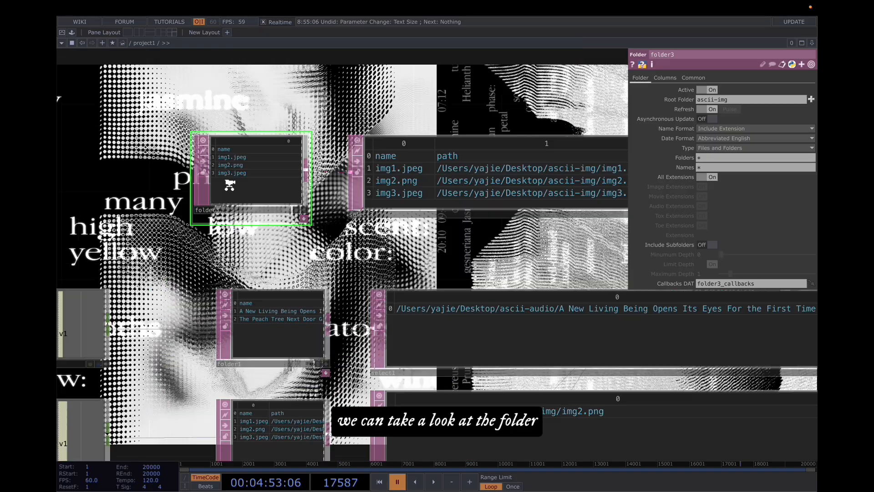
Step: Set the Select DAT to select rows by index
{"action": "scroll", "coordinate": [310, 117], "scroll_direction": "up", "scroll_amount": 1}
{"action": "scroll", "coordinate": [310, 118], "scroll_direction": "up", "scroll_amount": 3}
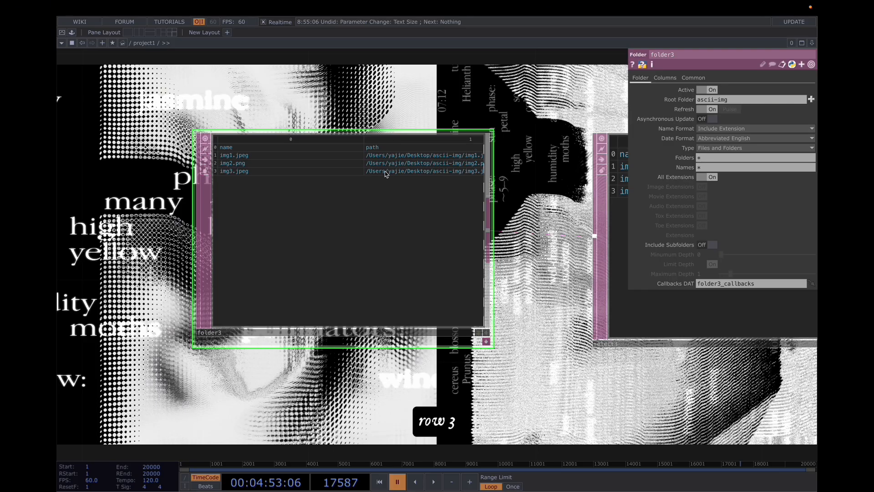
{"action": "scroll", "coordinate": [499, 99], "scroll_direction": "right", "scroll_amount": 5}
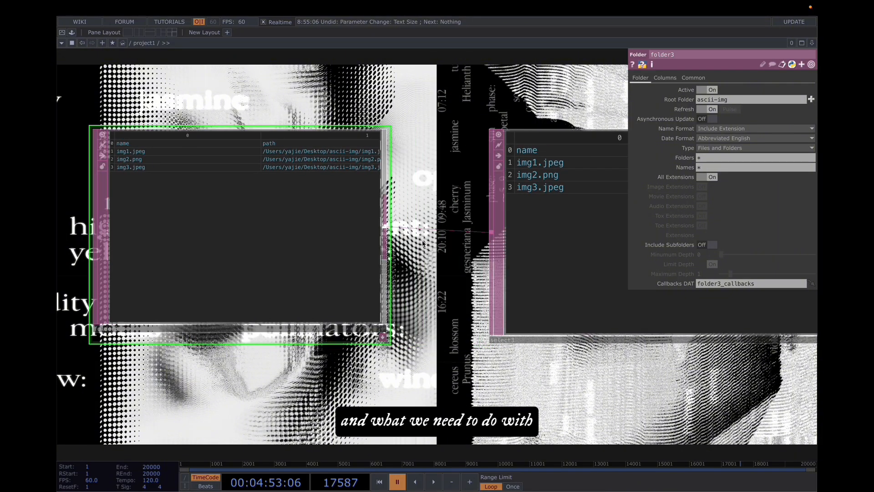
{"action": "scroll", "coordinate": [499, 98], "scroll_direction": "right", "scroll_amount": 4}
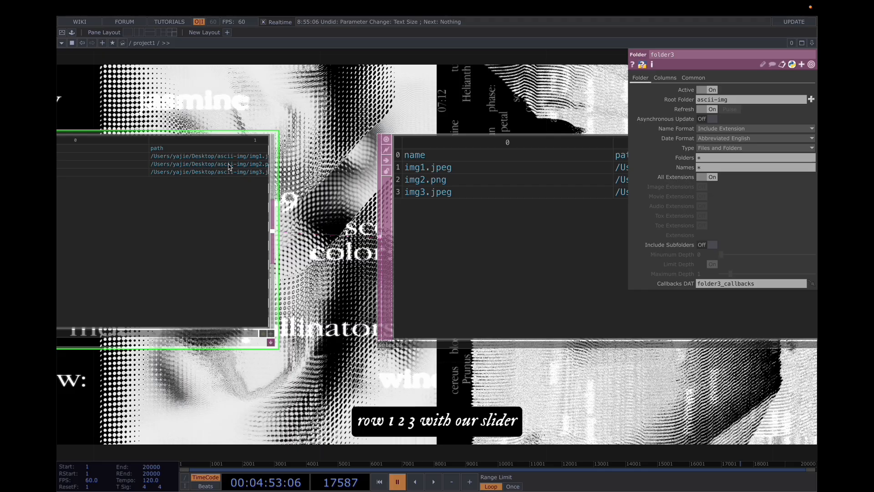
{"action": "scroll", "coordinate": [370, 143], "scroll_direction": "right", "scroll_amount": 8}
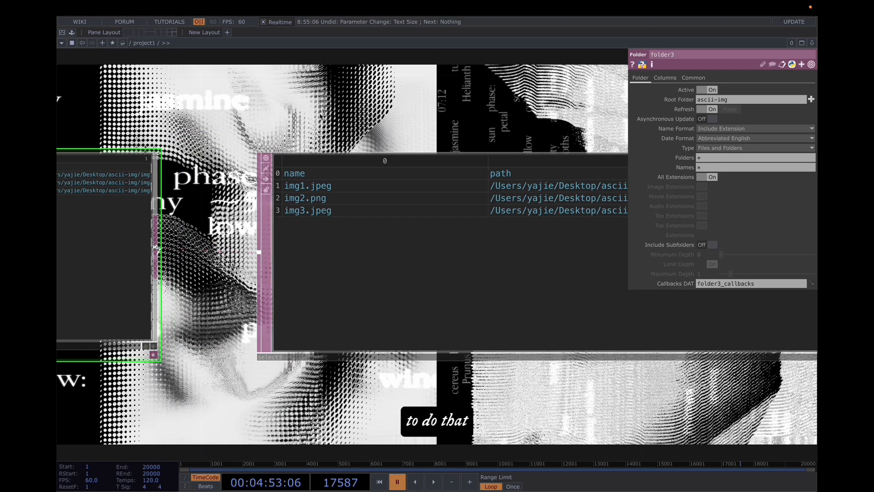
{"action": "left_click_drag", "start_coordinate": [370, 143], "coordinate": [355, 143]}
{"action": "left_click", "coordinate": [374, 175]}
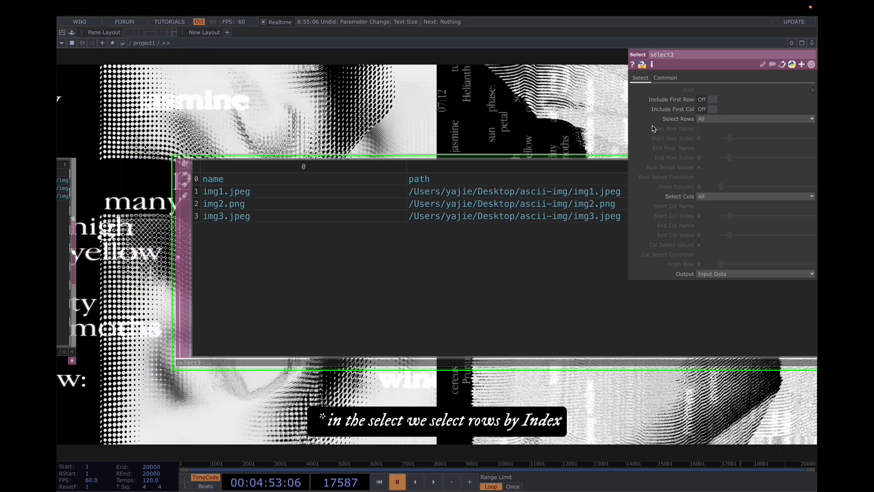
{"action": "left_click", "coordinate": [708, 119]}
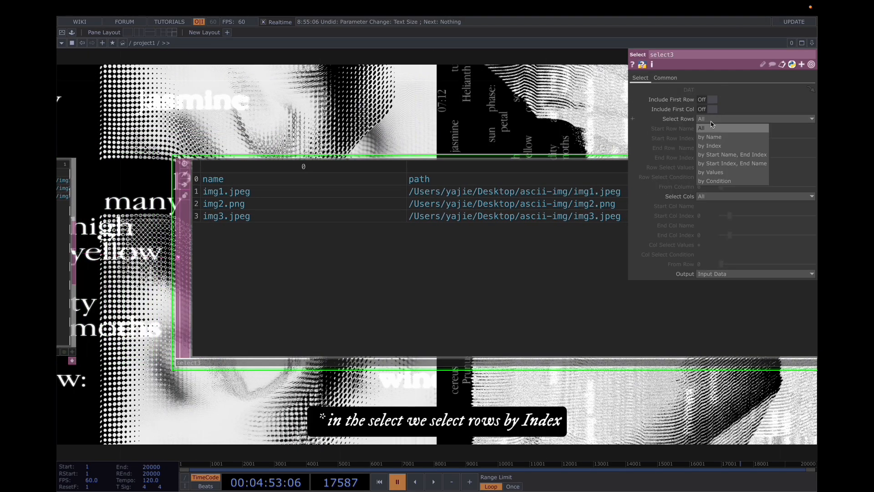
{"action": "left_click", "coordinate": [721, 146]}
Step: Set the Select DAT to select columns by index, with start and end column index 1
{"action": "left_click", "coordinate": [709, 196]}
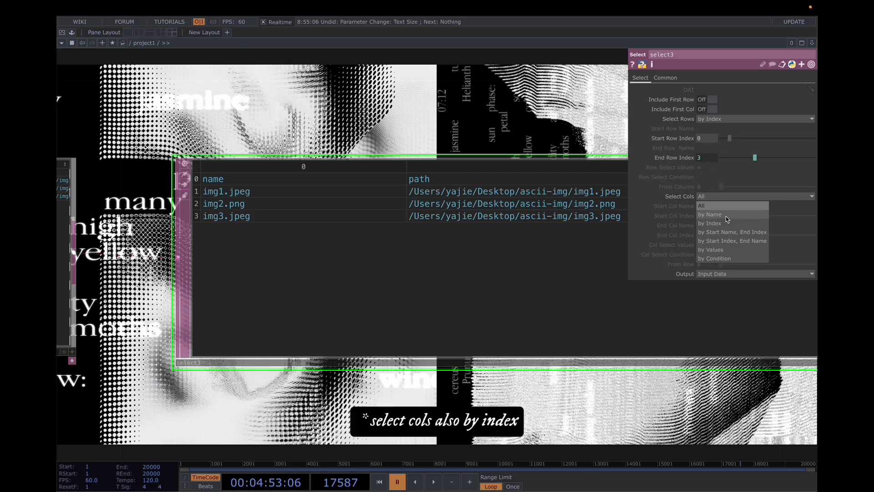
{"action": "left_click", "coordinate": [728, 224]}
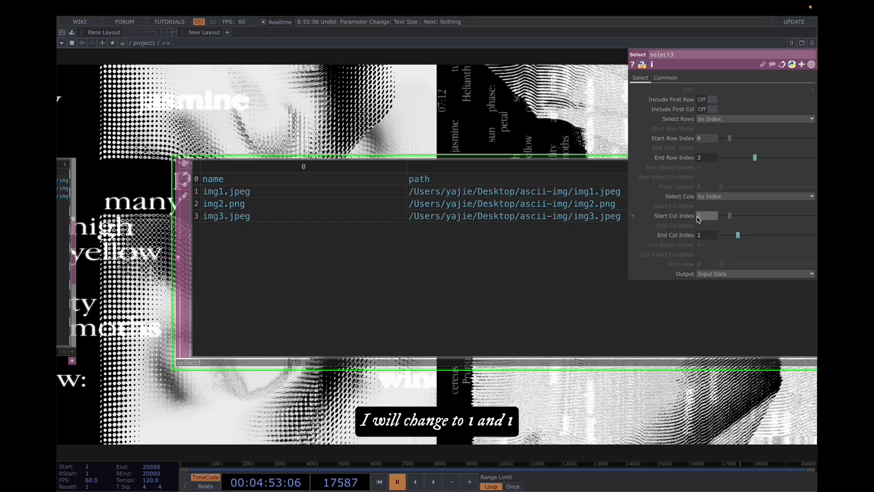
{"action": "key", "text": "Return"}
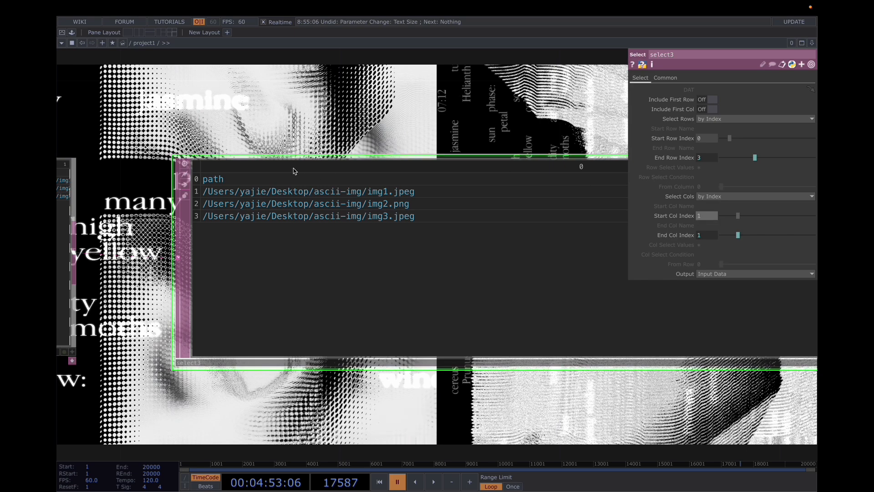
Step: Add a Slider COMP to the network
{"action": "left_click_drag", "start_coordinate": [386, 88], "coordinate": [415, 116]}
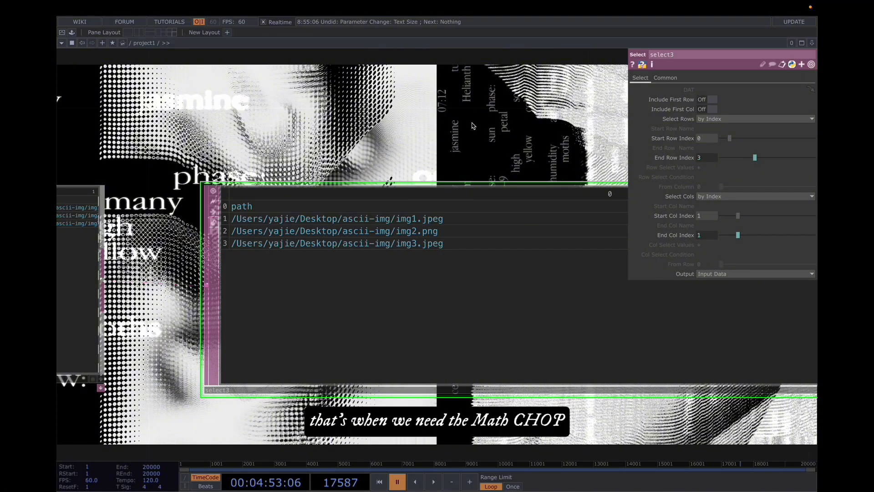
{"action": "scroll", "coordinate": [472, 126], "scroll_direction": "down", "scroll_amount": 5}
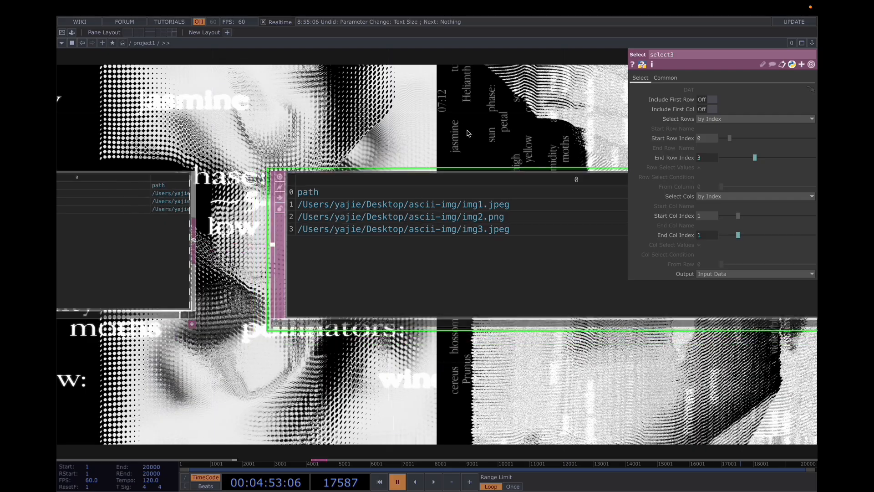
{"action": "left_click_drag", "start_coordinate": [339, 98], "coordinate": [423, 126]}
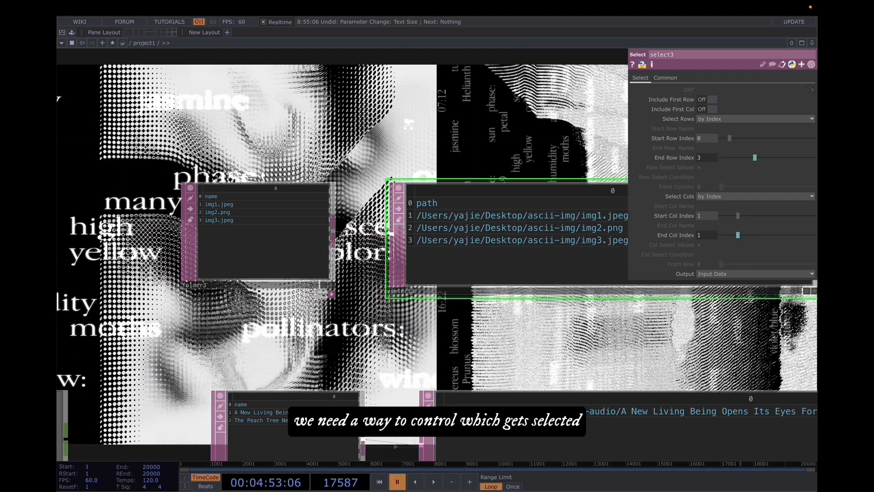
{"action": "scroll", "coordinate": [426, 133], "scroll_direction": "down", "scroll_amount": 3}
{"action": "left_click_drag", "start_coordinate": [496, 159], "coordinate": [626, 156]}
{"action": "scroll", "coordinate": [626, 156], "scroll_direction": "down", "scroll_amount": 2}
{"action": "key", "text": "Tab"}
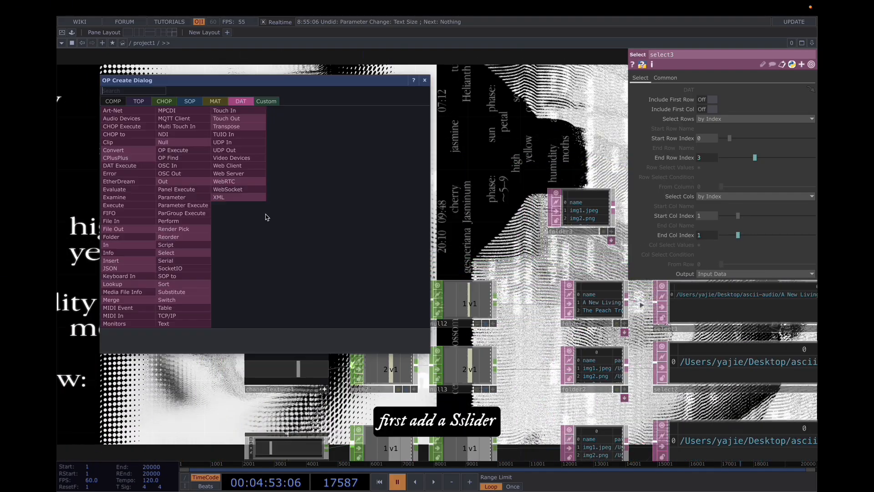
{"action": "type", "text": "slider"}
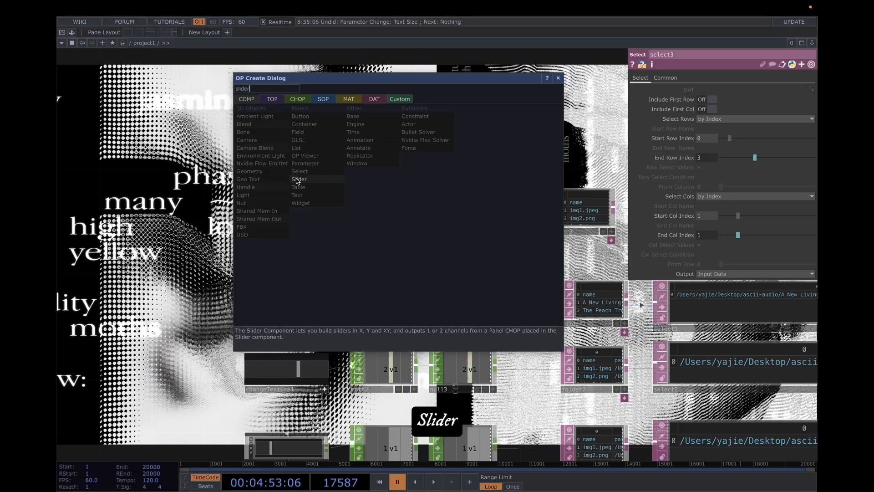
{"action": "left_click", "coordinate": [323, 179]}
{"action": "left_click", "coordinate": [318, 220]}
Step: Append a Math CHOP to the slider's output, followed by a Null CHOP
{"action": "right_click", "coordinate": [316, 213]}
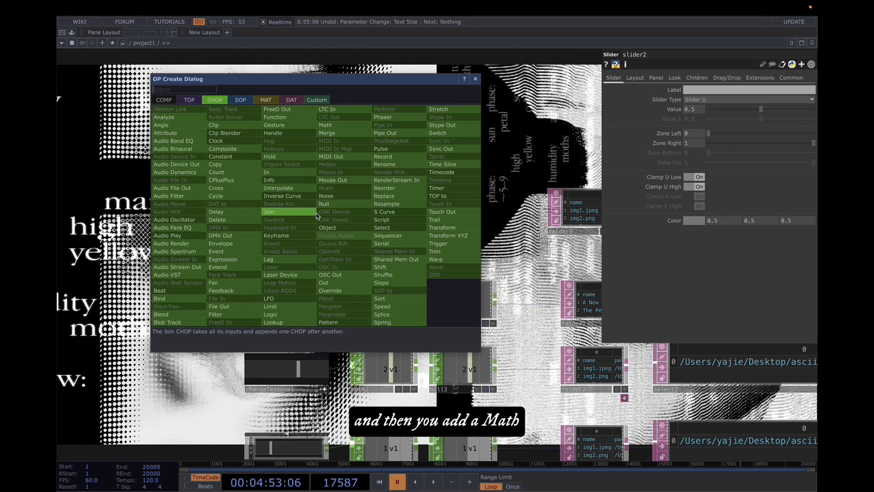
{"action": "type", "text": "ma"}
{"action": "left_click", "coordinate": [352, 127]}
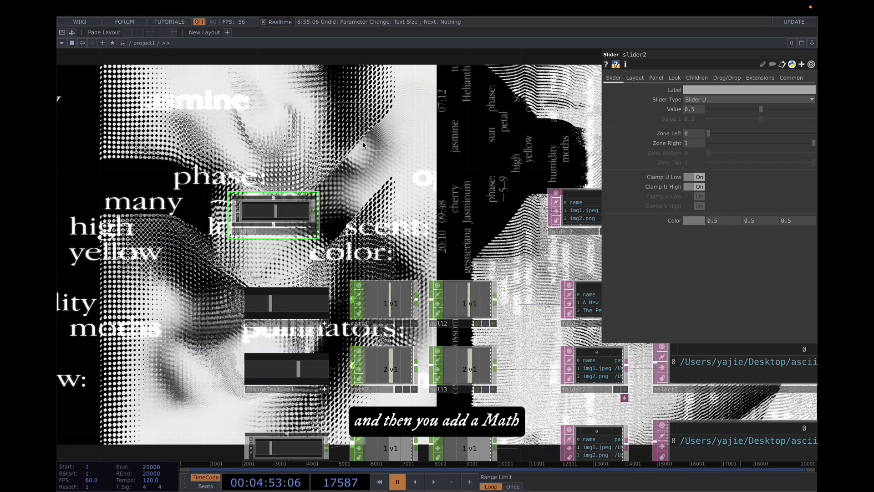
{"action": "left_click", "coordinate": [387, 213]}
{"action": "middle_click", "coordinate": [415, 211]}
{"action": "right_click", "coordinate": [415, 212]}
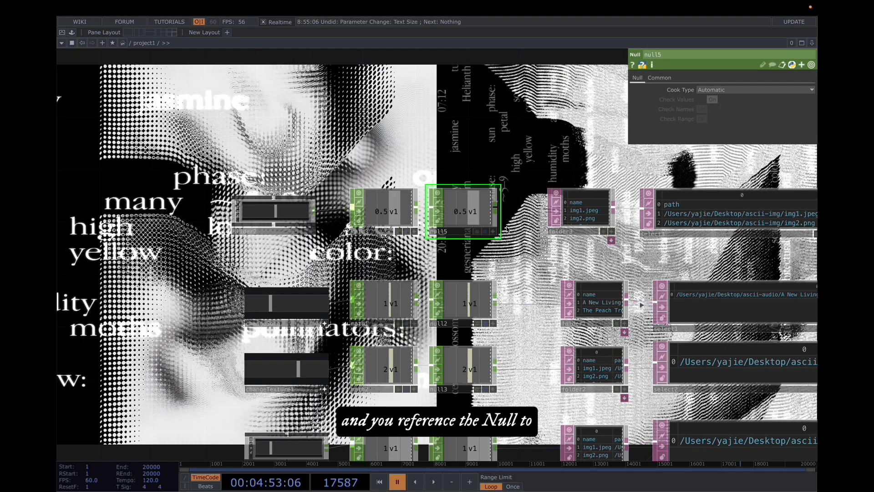
Step: Reference the Null CHOP's channel in the image Select DAT's start and end row indices
{"action": "left_click", "coordinate": [493, 231]}
{"action": "left_click_drag", "start_coordinate": [468, 212], "coordinate": [673, 159]}
{"action": "left_click", "coordinate": [678, 155]}
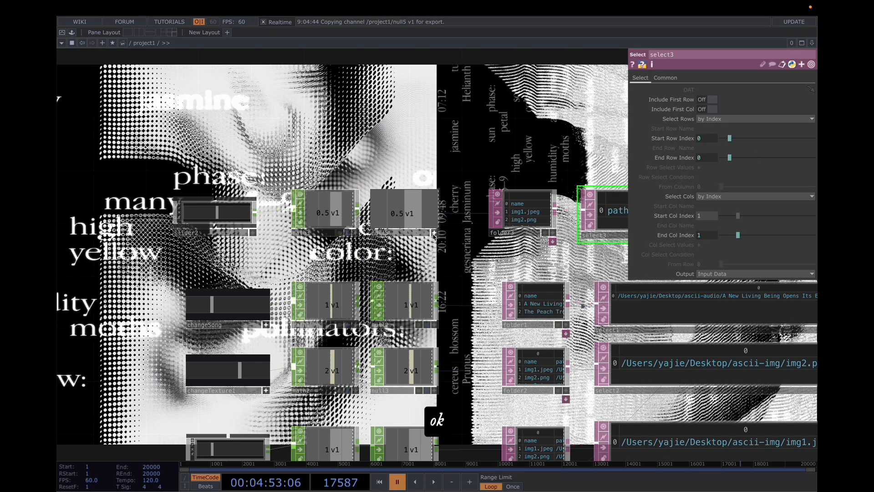
{"action": "left_click", "coordinate": [435, 233]}
{"action": "left_click_drag", "start_coordinate": [470, 143], "coordinate": [542, 143]}
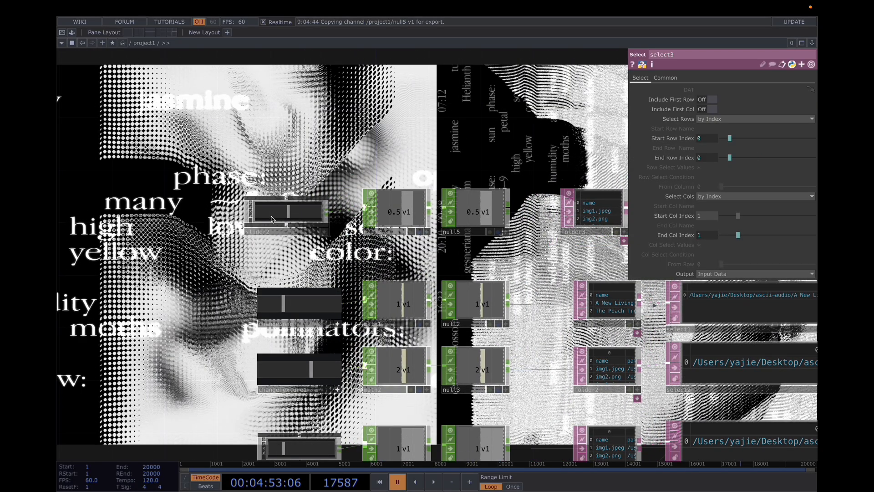
Step: Set the Math CHOP's To Range start value to 1
{"action": "scroll", "coordinate": [287, 214], "scroll_direction": "up", "scroll_amount": 2}
{"action": "left_click", "coordinate": [294, 215]}
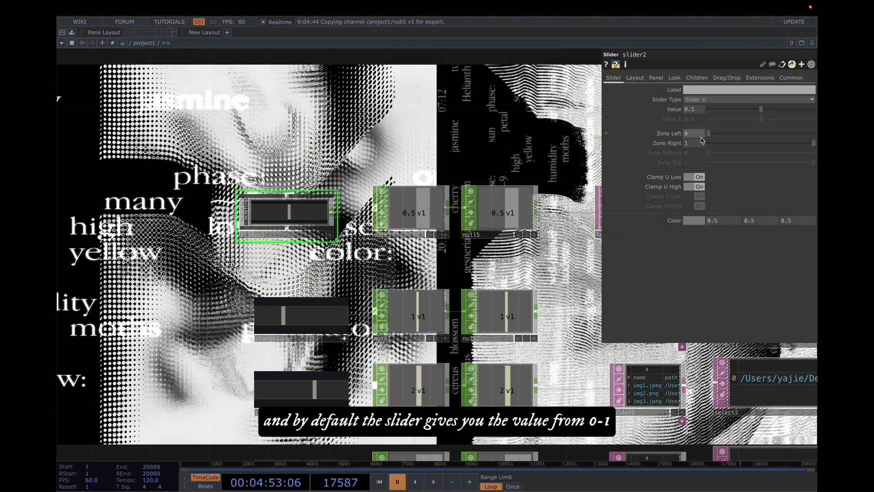
{"action": "left_click", "coordinate": [401, 213]}
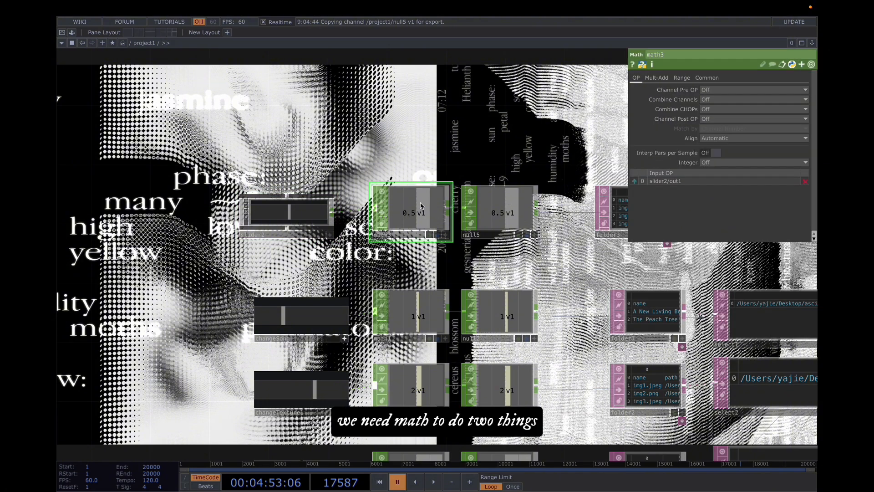
{"action": "left_click", "coordinate": [681, 77]}
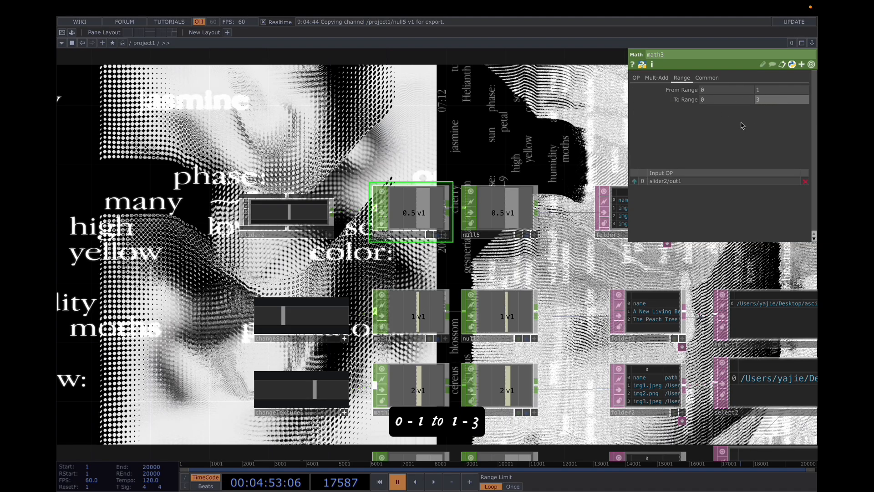
{"action": "left_click", "coordinate": [724, 99]}
{"action": "type", "text": "1"}
{"action": "key", "text": "Return"}
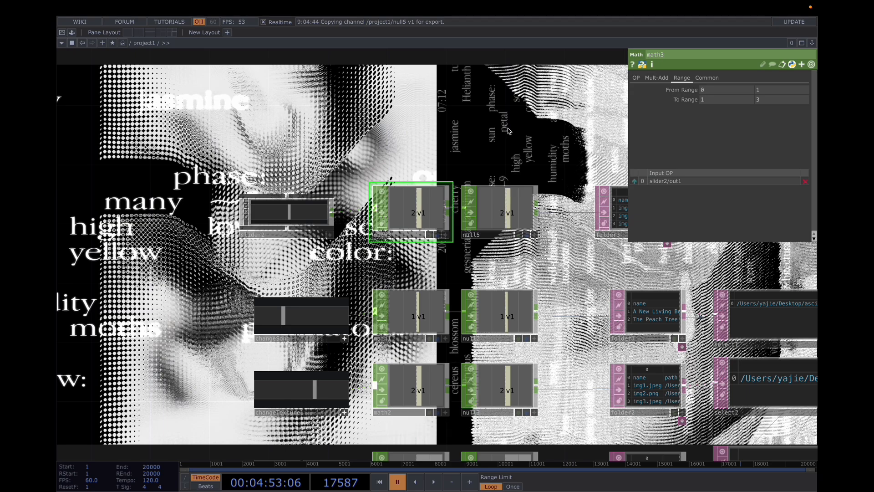
Step: Set the Math CHOP's Integer option to Floor
{"action": "left_click", "coordinate": [330, 234]}
{"action": "mouse_move", "coordinate": [289, 216]}
{"action": "left_mouse_down"}
{"action": "mouse_move", "coordinate": [300, 218]}
{"action": "mouse_move", "coordinate": [269, 218]}
{"action": "mouse_move", "coordinate": [308, 218]}
{"action": "mouse_move", "coordinate": [287, 223]}
{"action": "left_mouse_up"}
{"action": "left_click", "coordinate": [636, 78]}
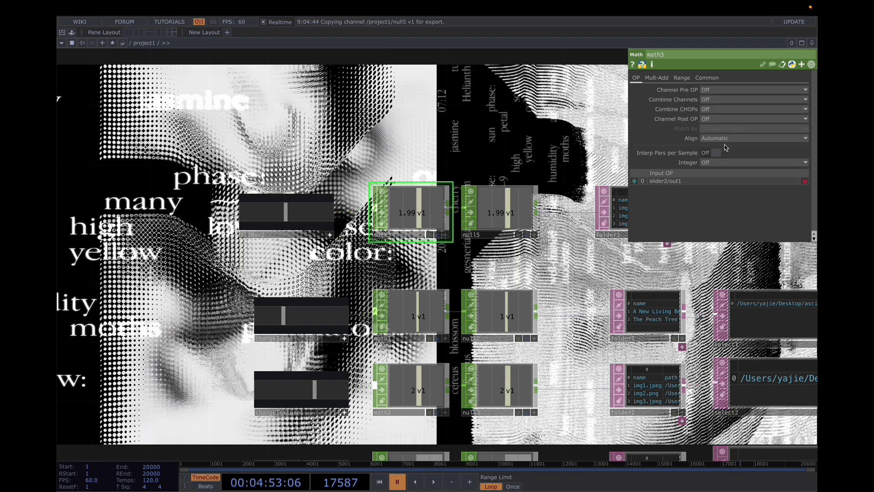
{"action": "left_click", "coordinate": [710, 163]}
{"action": "left_click", "coordinate": [710, 190]}
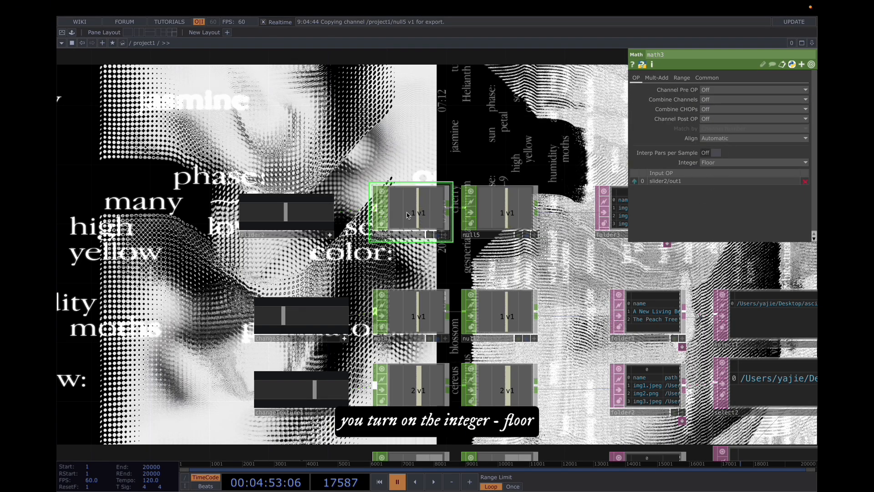
Step: Move the image slider to switch which image row is selected
{"action": "left_click_drag", "start_coordinate": [287, 221], "coordinate": [338, 220]}
{"action": "left_click_drag", "start_coordinate": [417, 130], "coordinate": [395, 135]}
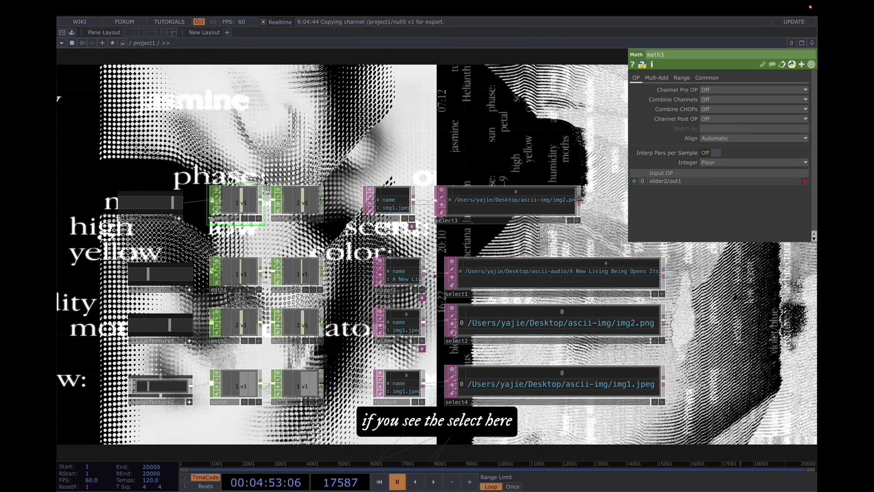
{"action": "left_click_drag", "start_coordinate": [263, 128], "coordinate": [279, 121]}
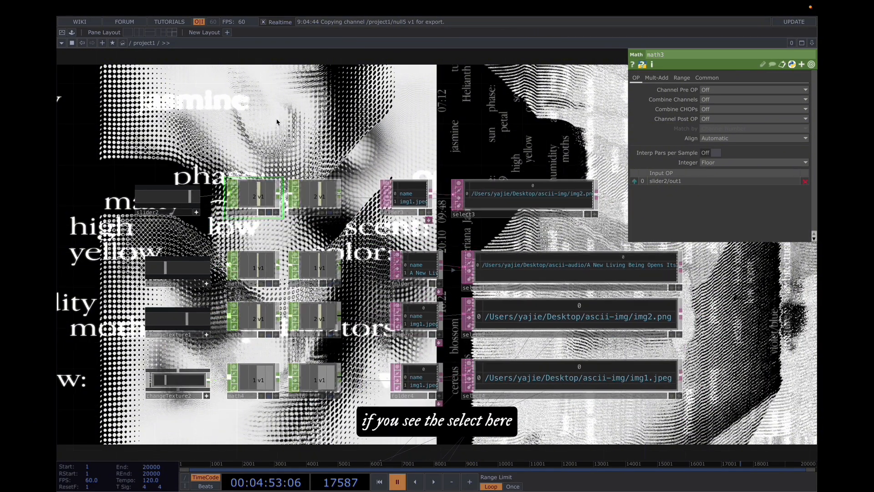
{"action": "left_click_drag", "start_coordinate": [200, 198], "coordinate": [183, 199]}
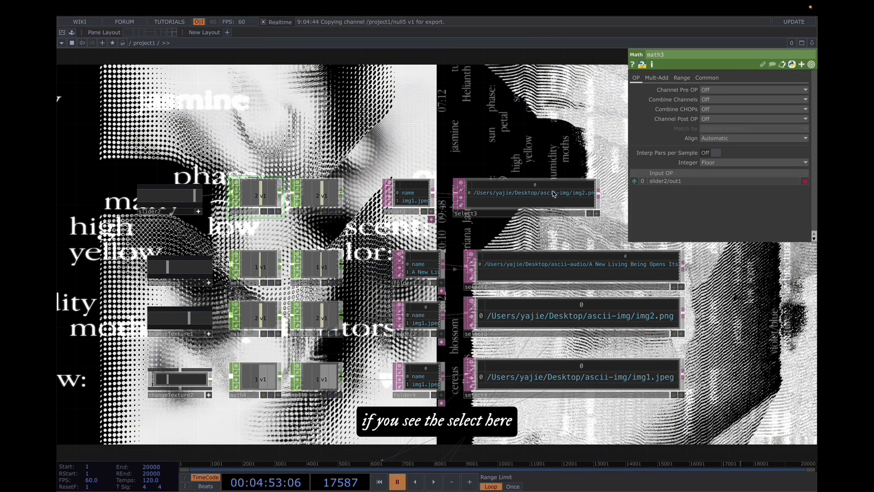
{"action": "mouse_move", "coordinate": [189, 198]}
{"action": "left_mouse_down"}
{"action": "mouse_move", "coordinate": [172, 199]}
{"action": "mouse_move", "coordinate": [197, 199]}
{"action": "left_mouse_up"}
Step: Navigate the network to the ASCII Pattern component and examine its parameters
{"action": "scroll", "coordinate": [602, 278], "scroll_direction": "down", "scroll_amount": 5}
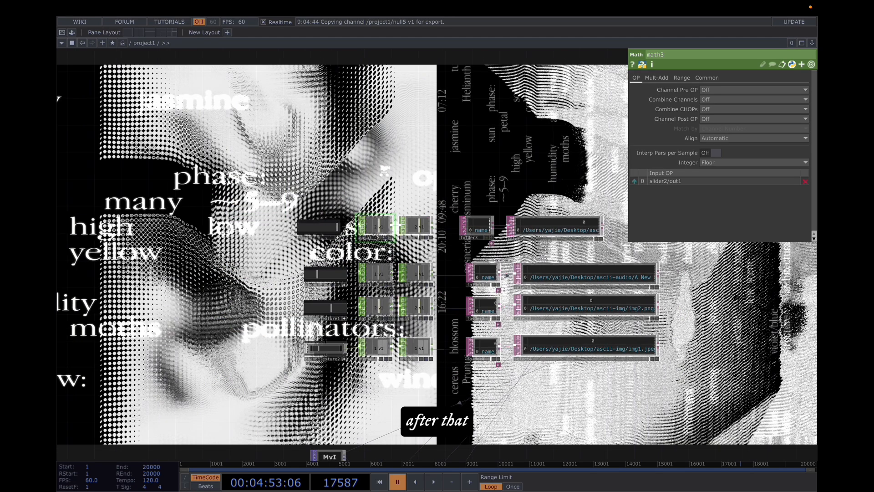
{"action": "scroll", "coordinate": [596, 231], "scroll_direction": "up", "scroll_amount": 5}
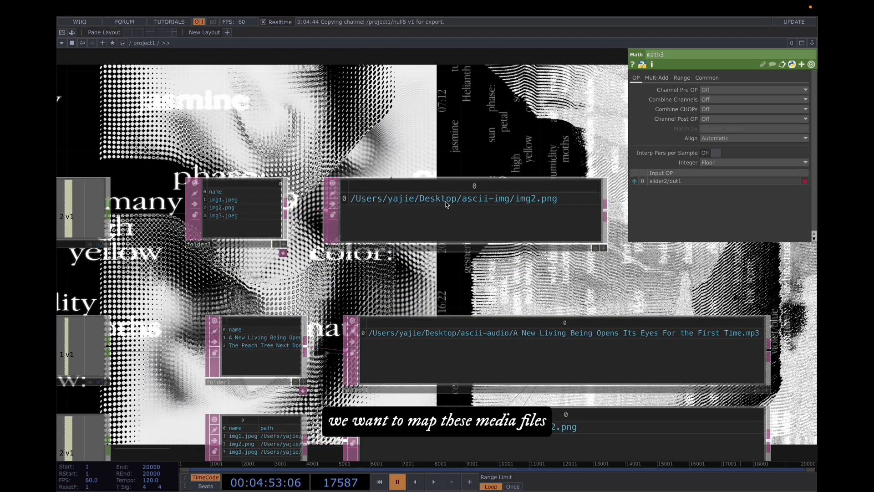
{"action": "scroll", "coordinate": [446, 200], "scroll_direction": "down", "scroll_amount": 6}
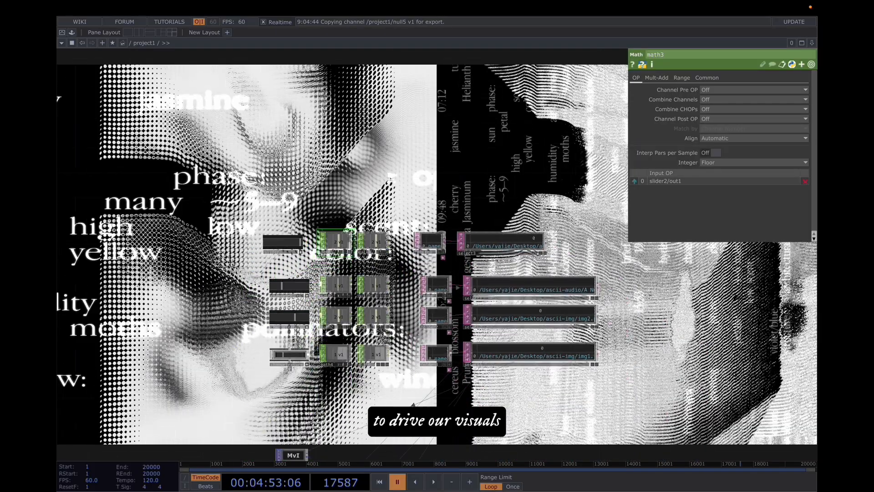
{"action": "scroll", "coordinate": [389, 175], "scroll_direction": "down", "scroll_amount": 2}
{"action": "right_click_drag", "start_coordinate": [283, 181], "coordinate": [528, 246]}
{"action": "left_click_drag", "start_coordinate": [467, 230], "coordinate": [589, 361]}
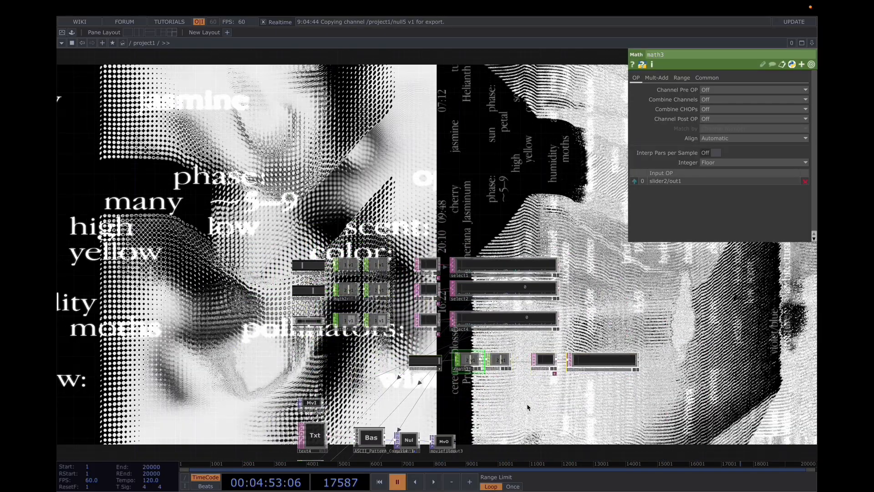
{"action": "left_click_drag", "start_coordinate": [528, 407], "coordinate": [534, 181]}
{"action": "left_click", "coordinate": [379, 212]}
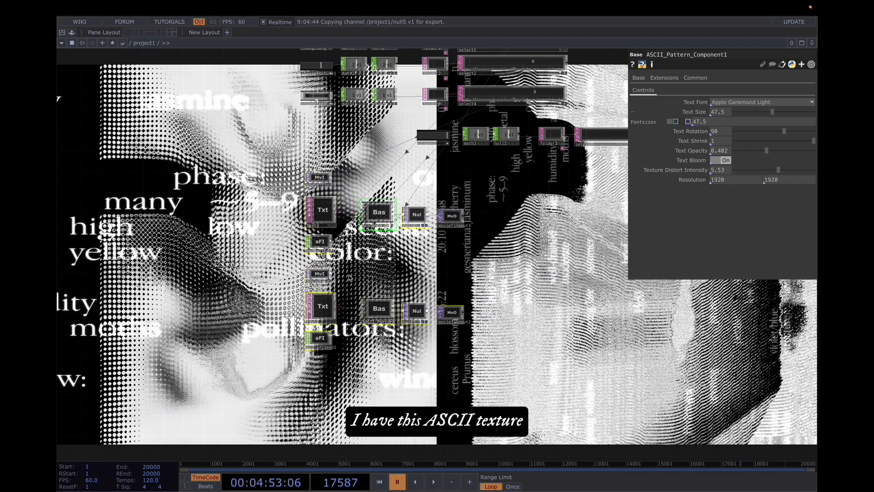
Step: Examine the Movie File In TOP's file expression referencing the Select DAT
{"action": "scroll", "coordinate": [380, 189], "scroll_direction": "up", "scroll_amount": 5}
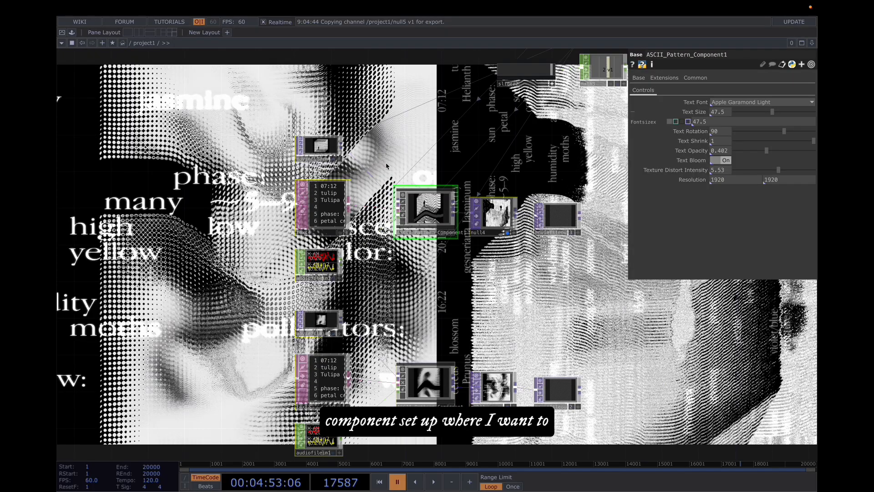
{"action": "left_click_drag", "start_coordinate": [386, 166], "coordinate": [384, 197]}
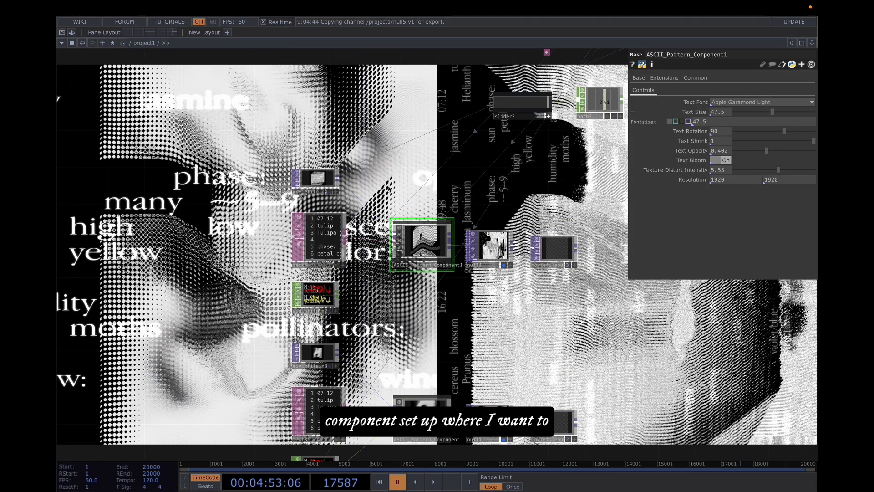
{"action": "left_click", "coordinate": [321, 181]}
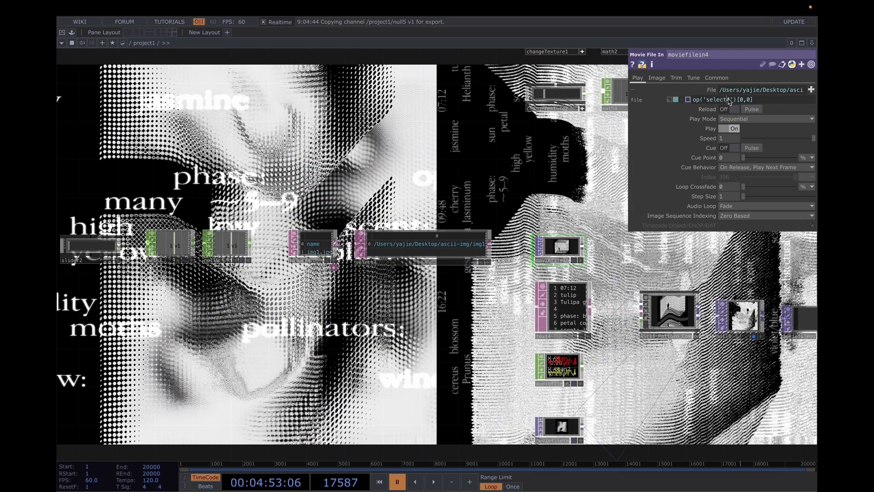
{"action": "left_click_drag", "start_coordinate": [727, 99], "coordinate": [730, 100]}
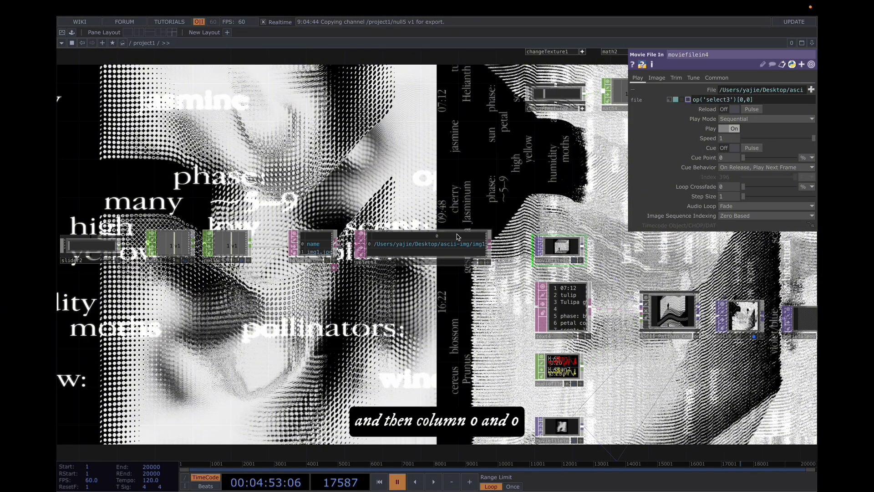
{"action": "scroll", "coordinate": [427, 235], "scroll_direction": "up", "scroll_amount": 2}
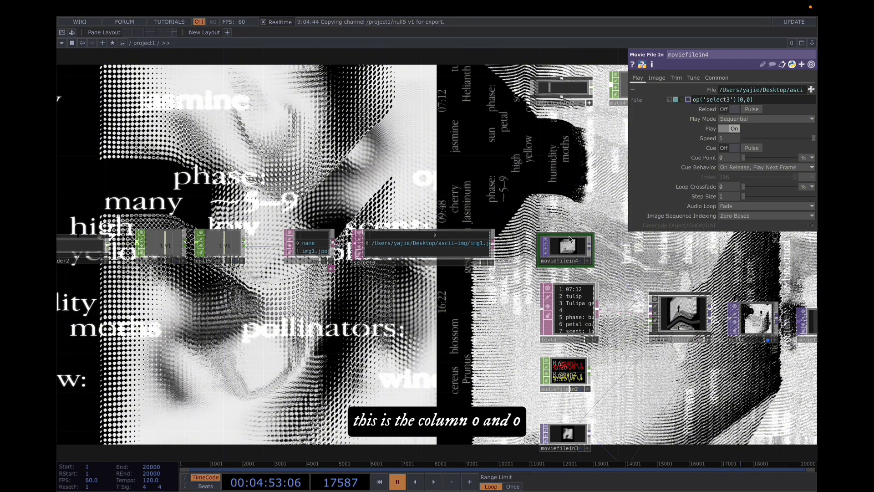
Step: Move the image slider to cycle through the different images
{"action": "left_click_drag", "start_coordinate": [225, 313], "coordinate": [368, 267]}
{"action": "scroll", "coordinate": [368, 266], "scroll_direction": "down", "scroll_amount": 3}
{"action": "left_click_drag", "start_coordinate": [315, 247], "coordinate": [260, 264]}
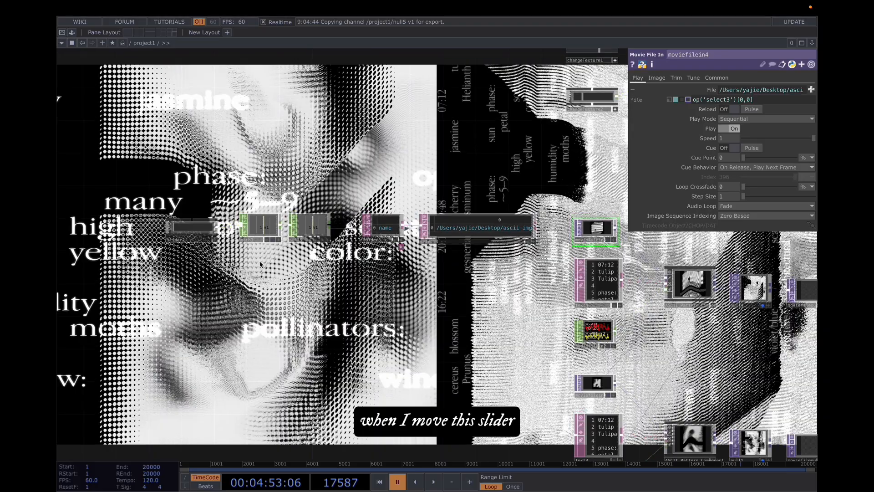
{"action": "left_click_drag", "start_coordinate": [201, 230], "coordinate": [233, 233]}
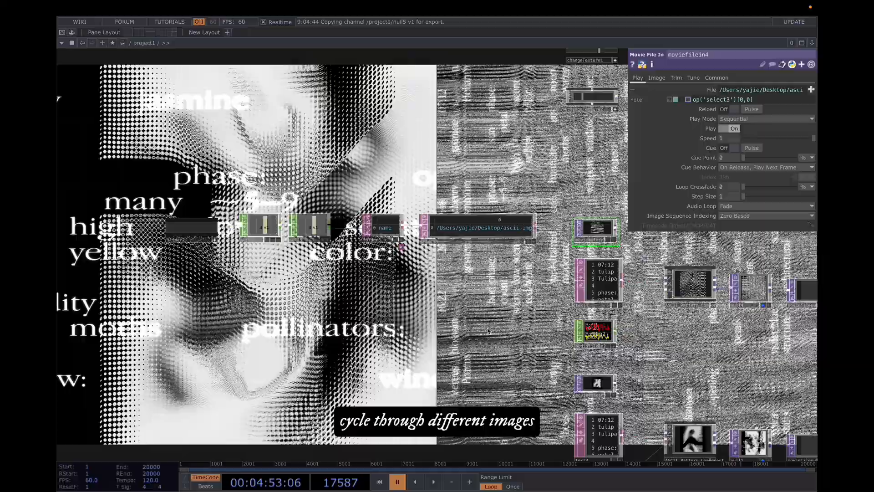
{"action": "left_click_drag", "start_coordinate": [488, 331], "coordinate": [318, 323]}
{"action": "key", "text": "space"}
{"action": "left_click_drag", "start_coordinate": [642, 353], "coordinate": [364, 314]}
{"action": "scroll", "coordinate": [465, 332], "scroll_direction": "down", "scroll_amount": 3}
{"action": "scroll", "coordinate": [466, 333], "scroll_direction": "down", "scroll_amount": 5}
{"action": "scroll", "coordinate": [345, 319], "scroll_direction": "down", "scroll_amount": 4}
{"action": "left_click_drag", "start_coordinate": [103, 321], "coordinate": [167, 312]}
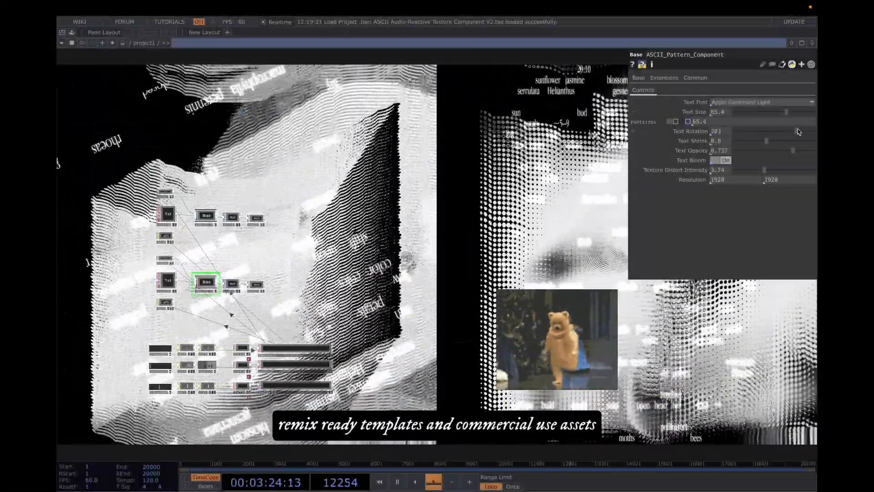
Step: Adjust the ASCII component's Text Rotation and set Text Size to about 40
{"action": "left_click", "coordinate": [797, 131]}
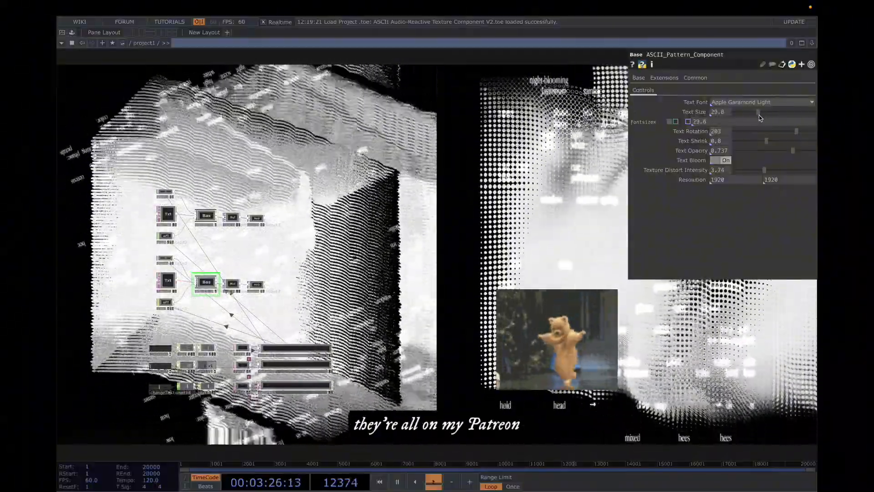
{"action": "left_click_drag", "start_coordinate": [764, 117], "coordinate": [767, 117]}
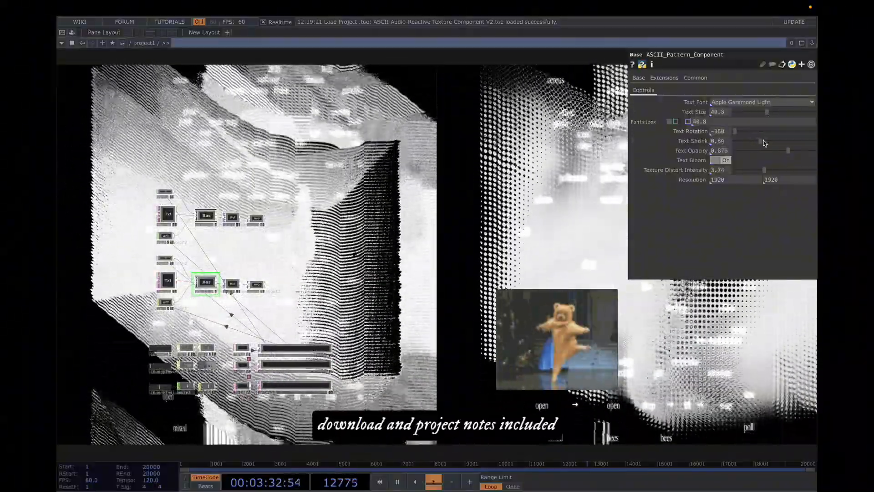